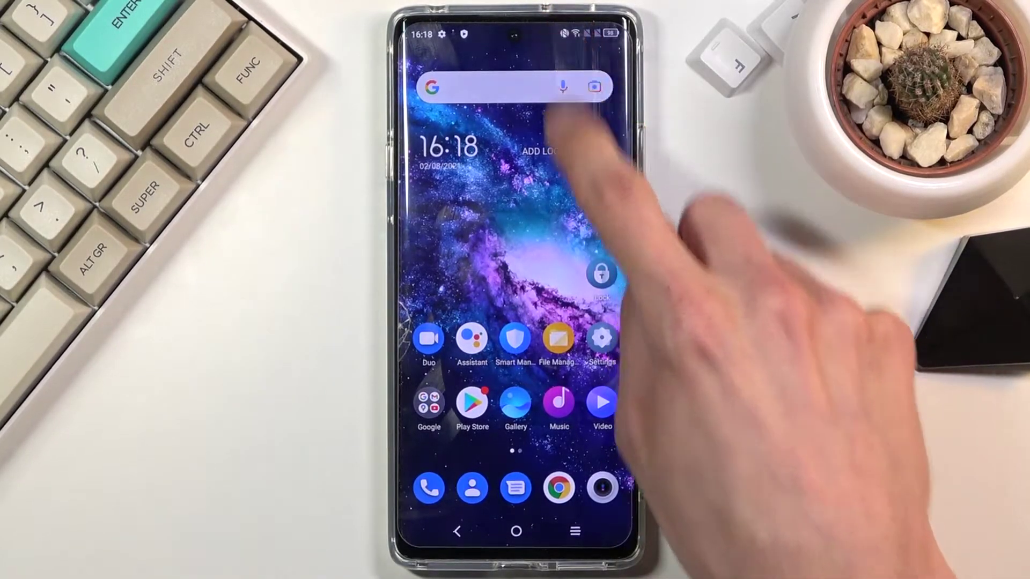
# Open Mobile hotspot settings from the Hotspot tile on the second Quick Settings page.
pyautogui.moveTo(586, 49); pyautogui.dragTo(585, 241)
pyautogui.moveTo(575, 76); pyautogui.dragTo(576, 322)
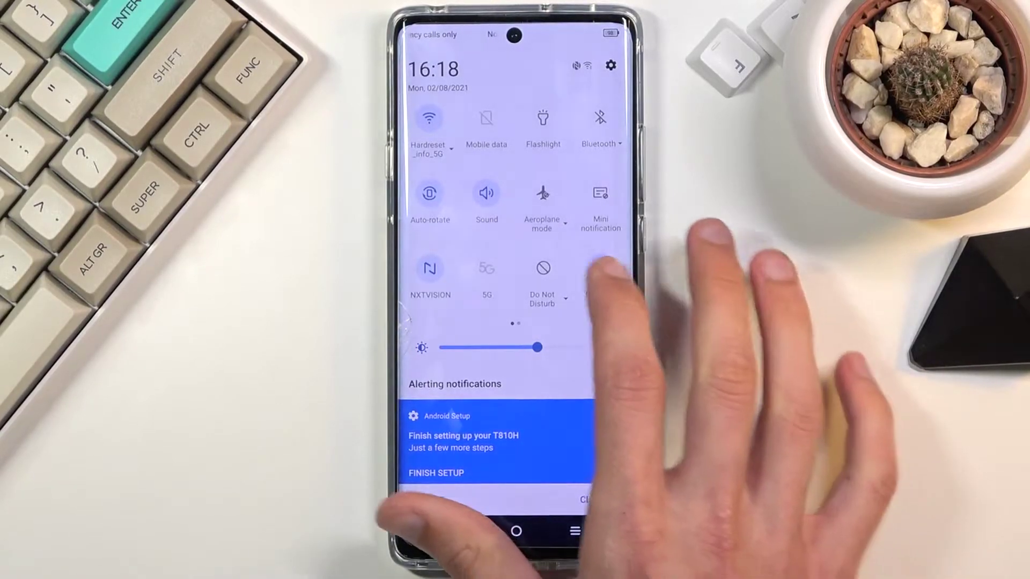
pyautogui.moveTo(600, 269); pyautogui.dragTo(435, 270)
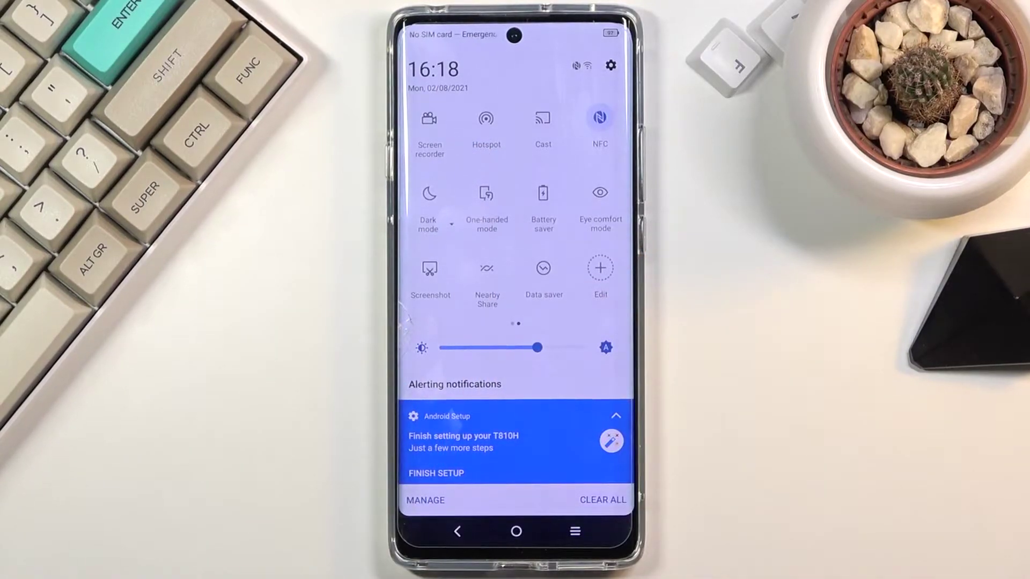
pyautogui.click(486, 121)
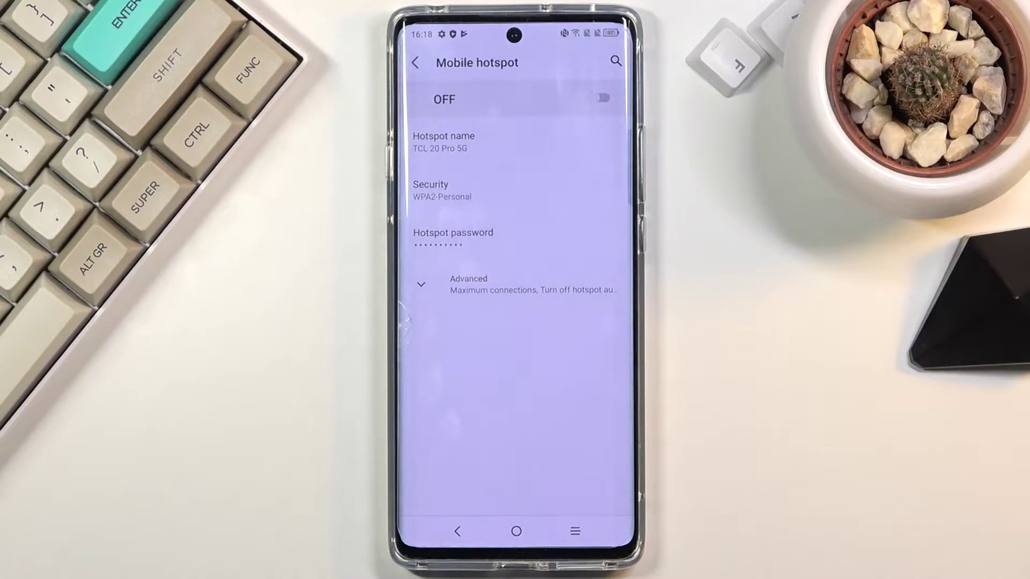
pyautogui.click(453, 233)
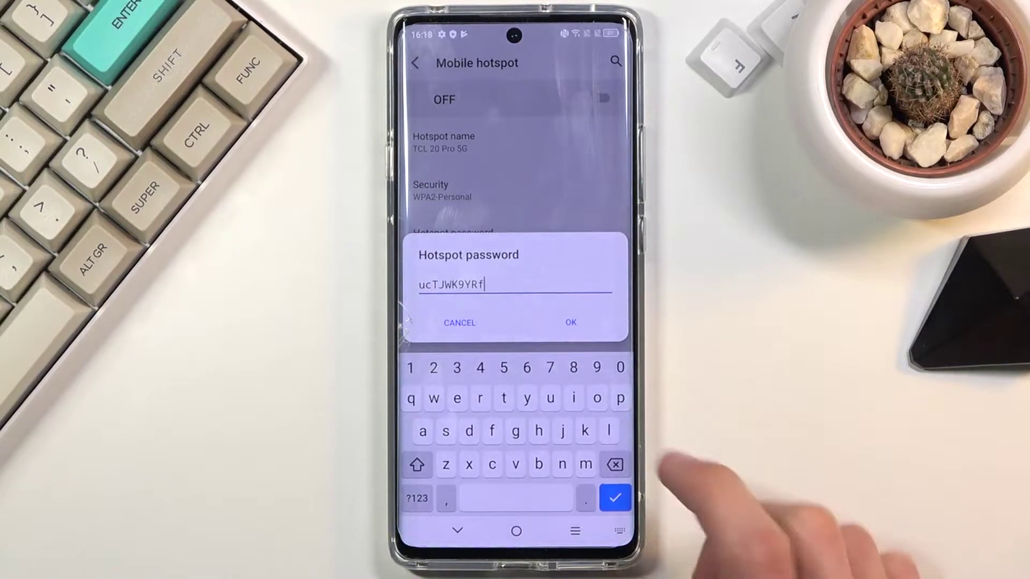
pyautogui.click(615, 464)
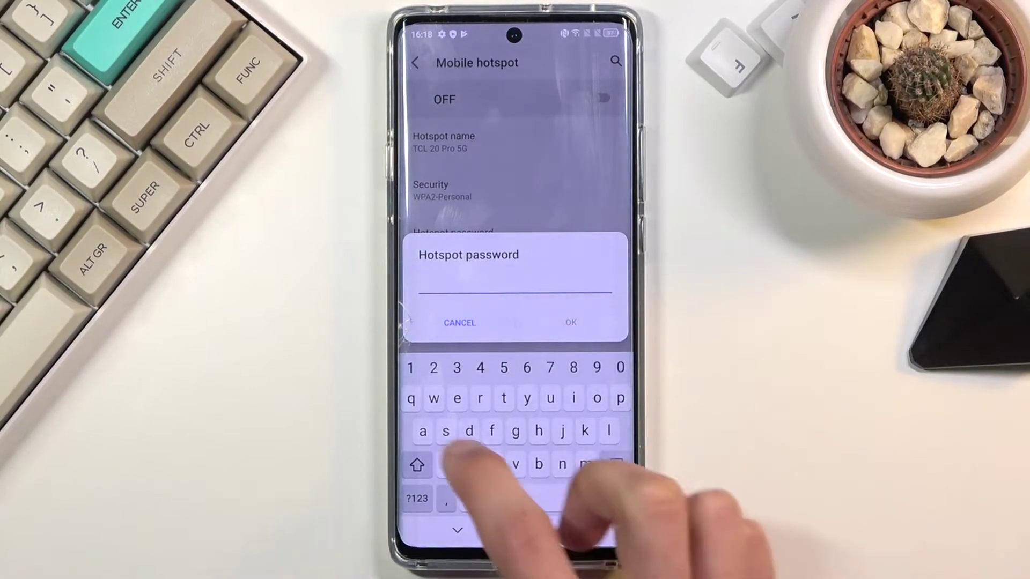
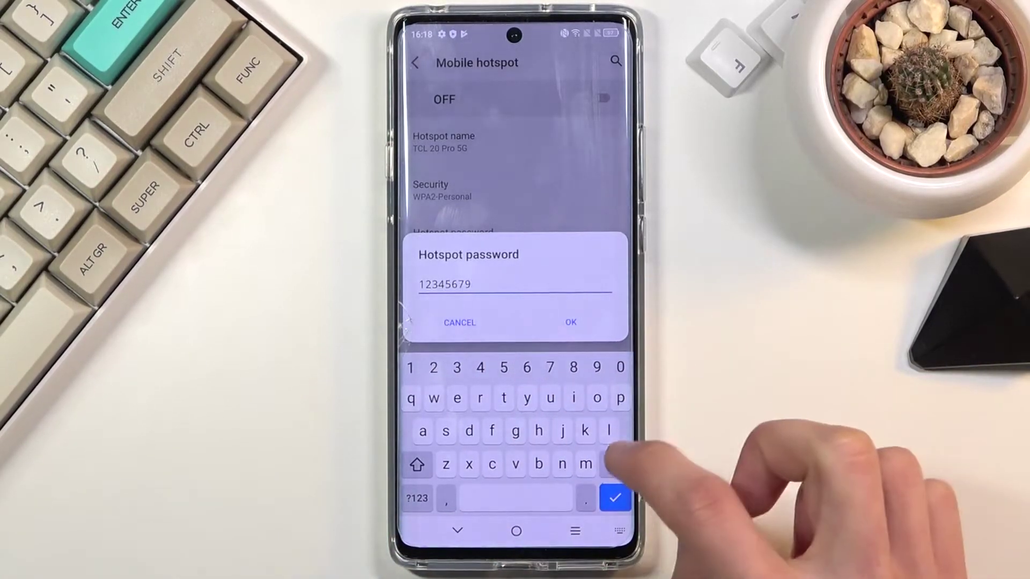
pyautogui.click(615, 464)
pyautogui.write('8')
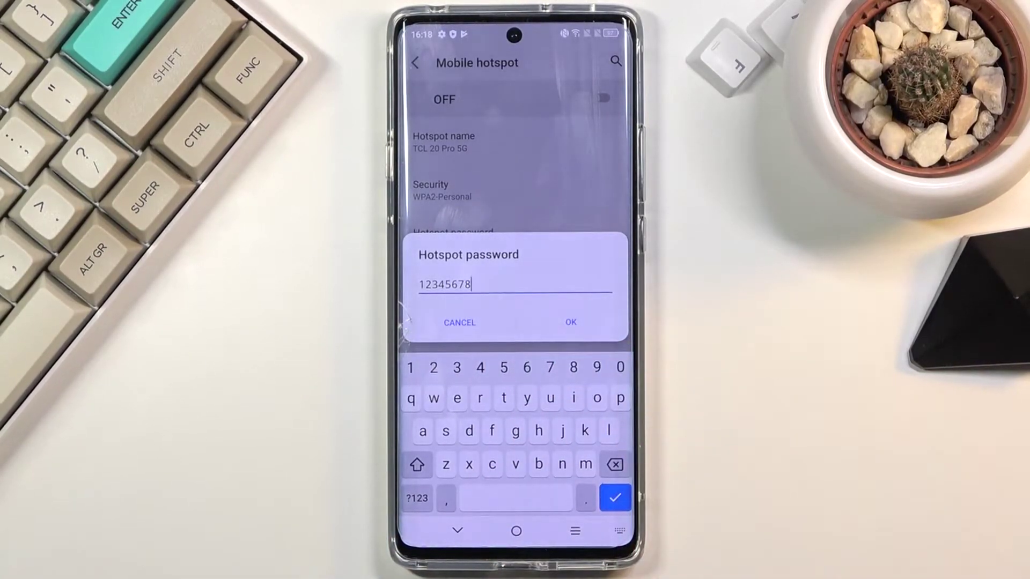
pyautogui.click(570, 322)
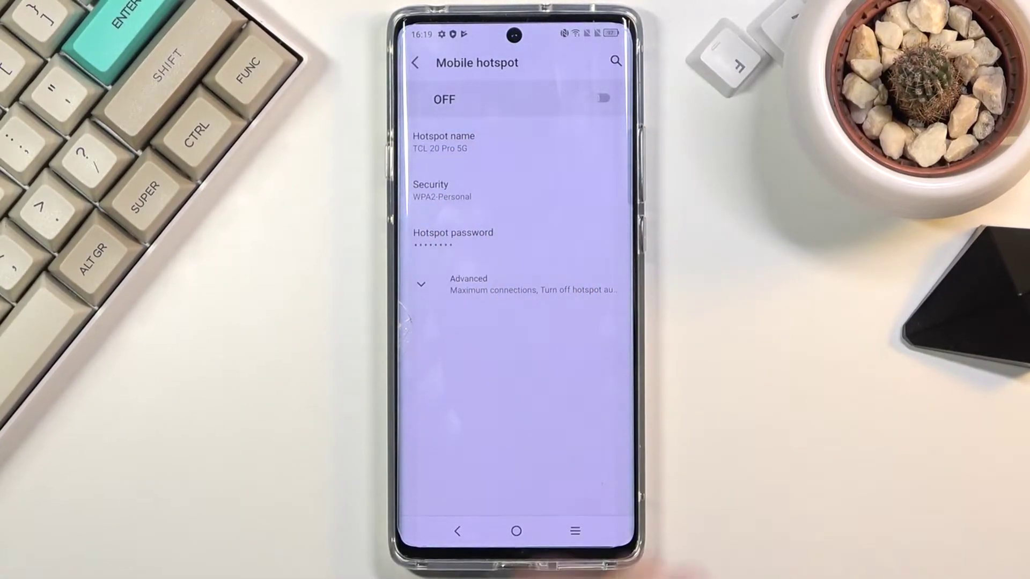
# Enable 'Turn off hotspot automatically' under Advanced, leaving AP Band at 2.4 GHz.
pyautogui.click(515, 284)
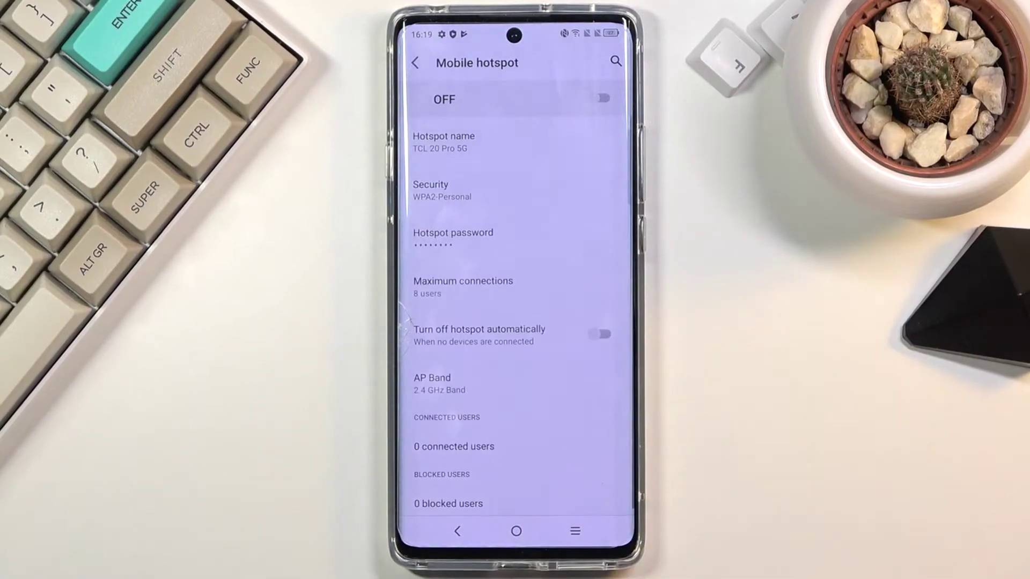
pyautogui.scroll(-1, 515, 322)
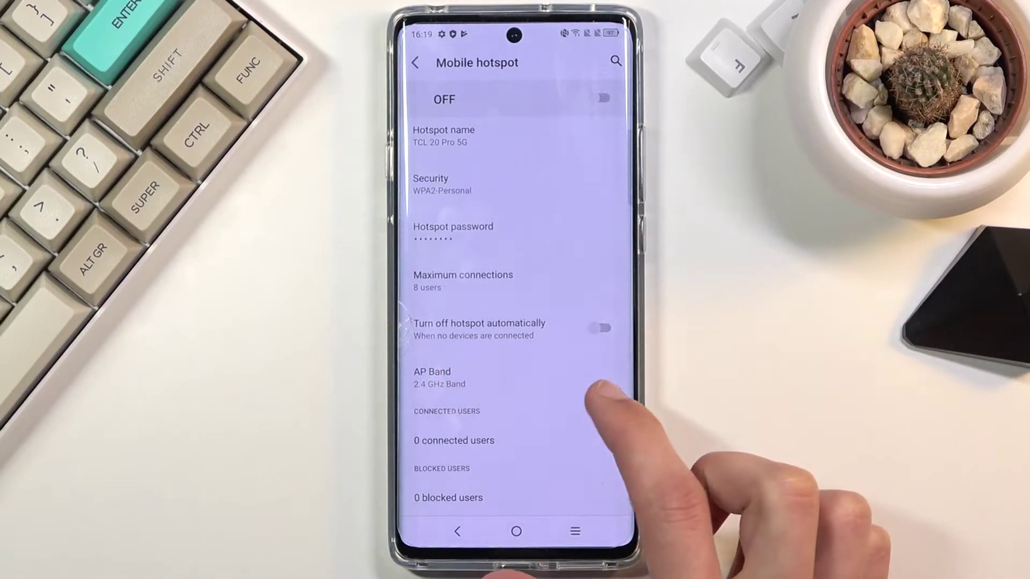
pyautogui.click(604, 328)
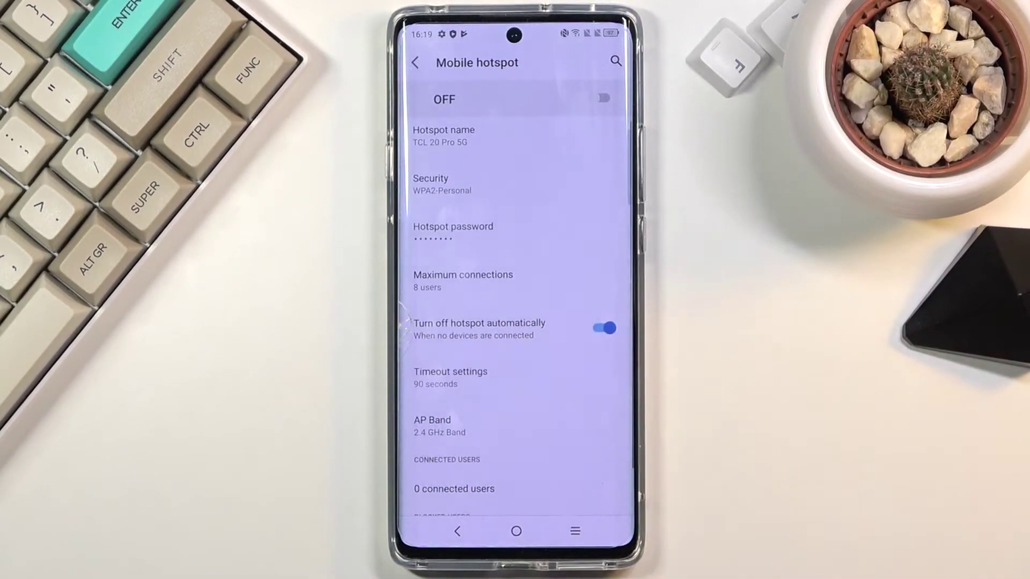
pyautogui.scroll(-1, 595, 435)
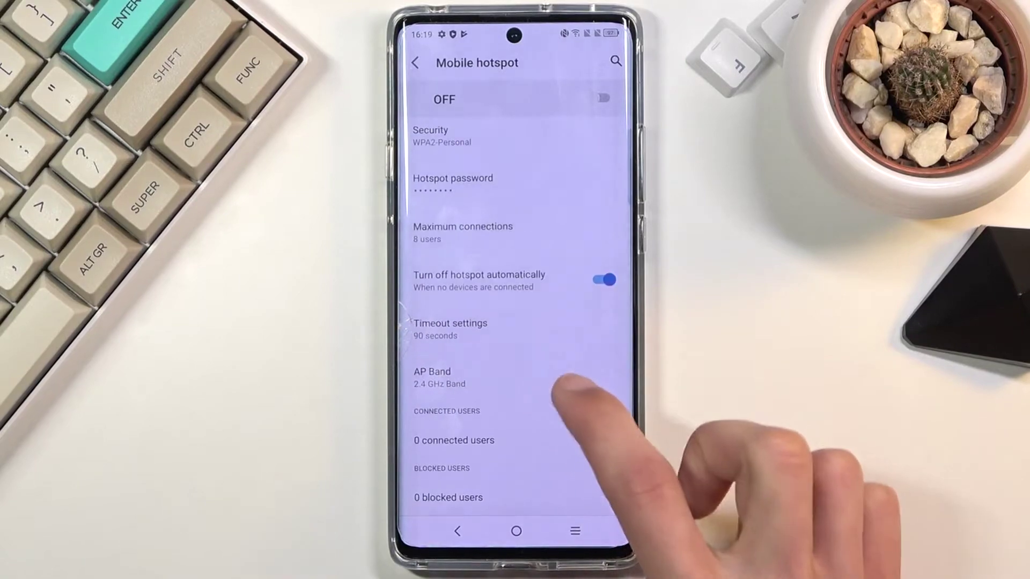
pyautogui.click(563, 376)
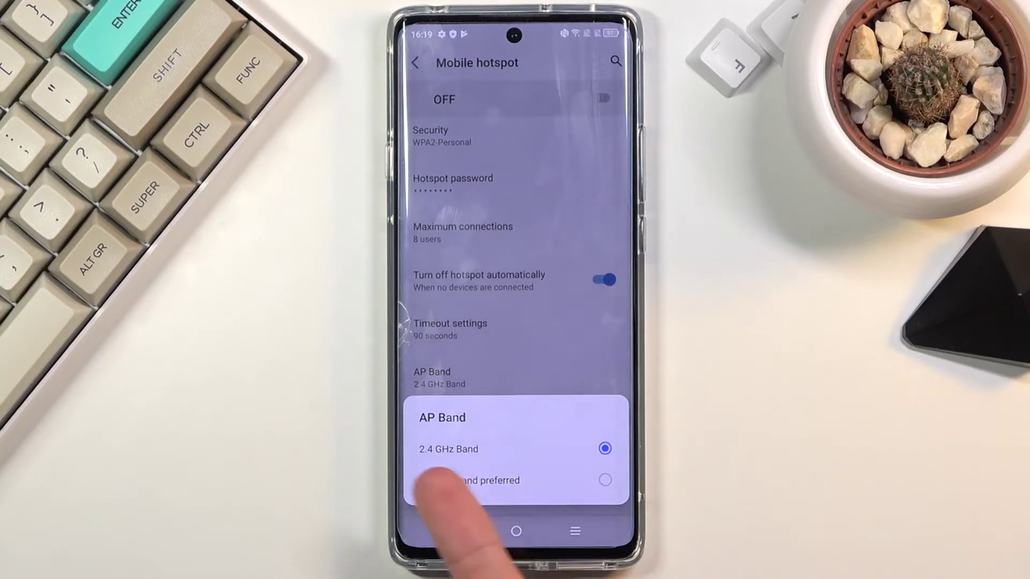
pyautogui.click(620, 378)
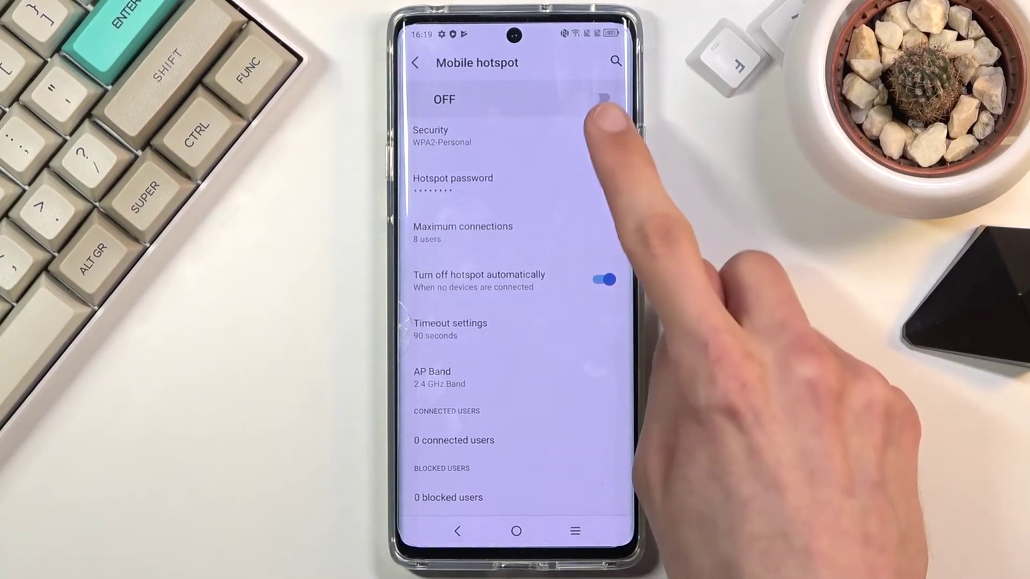
# Switch the hotspot on, then off via the Quick Settings Hotspot tile, ending on the home screen.
pyautogui.click(603, 99)
pyautogui.click(516, 532)
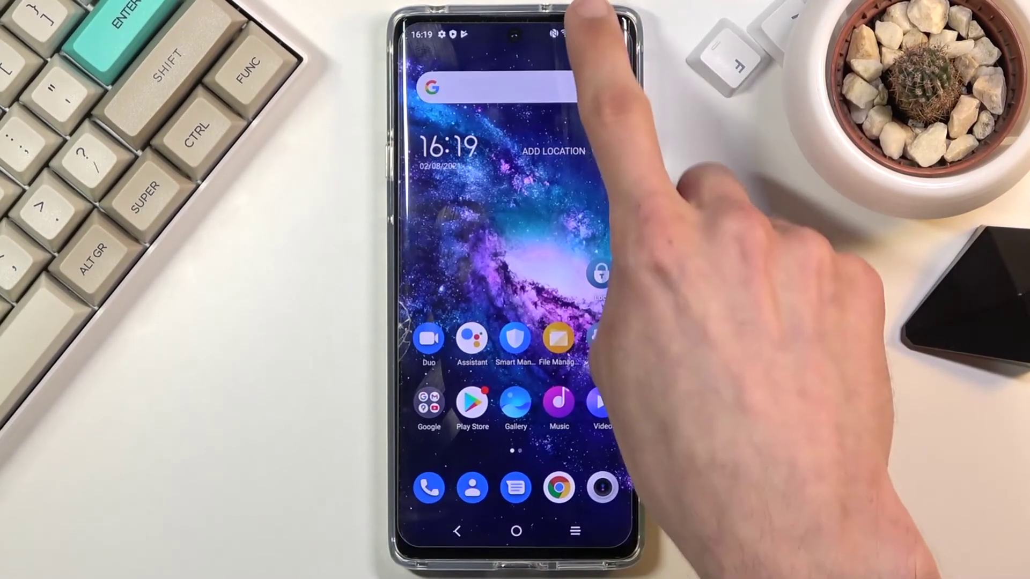
pyautogui.moveTo(591, 16); pyautogui.dragTo(620, 242)
pyautogui.moveTo(620, 91); pyautogui.dragTo(690, 367)
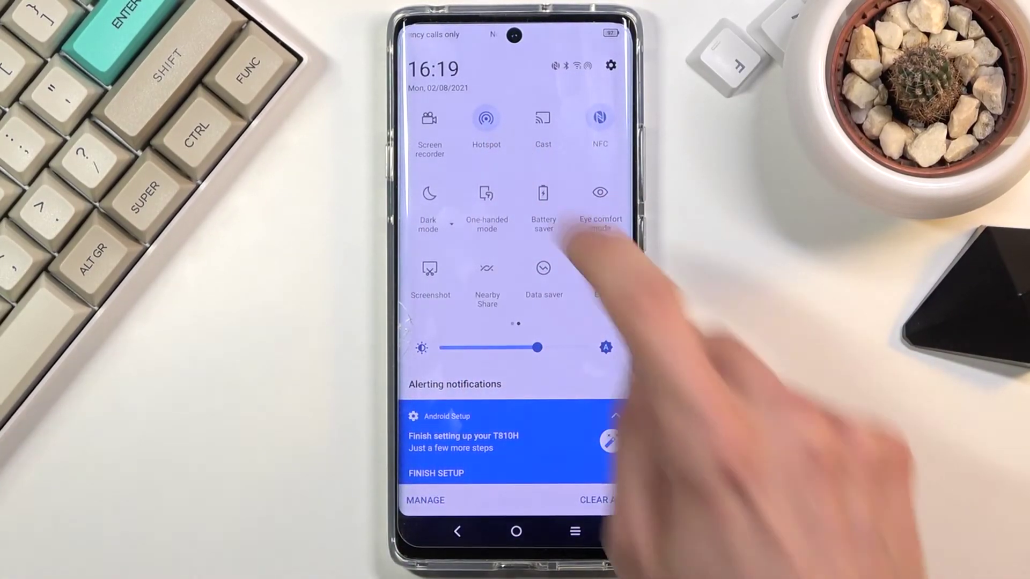
pyautogui.click(487, 119)
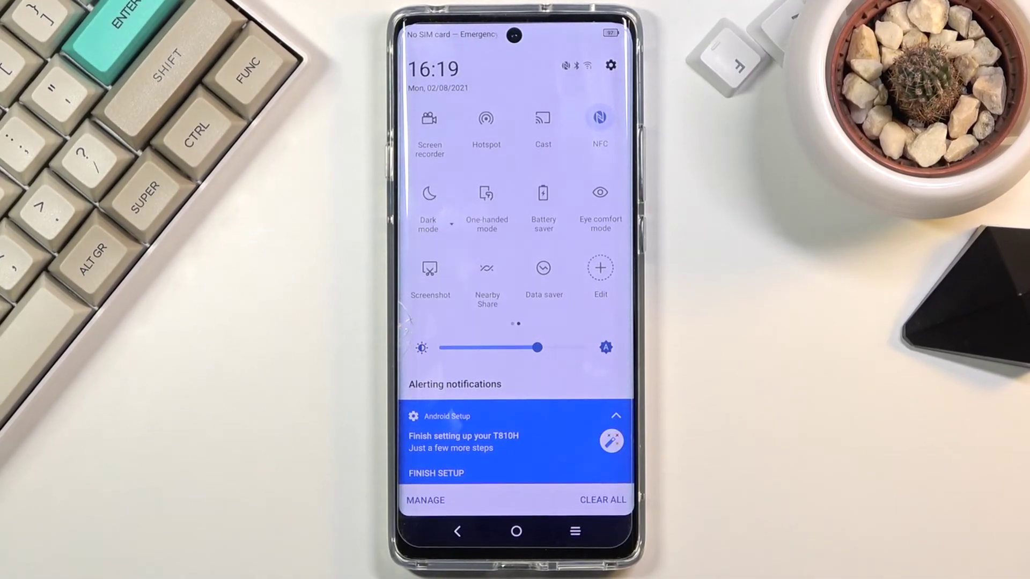
pyautogui.click(516, 531)
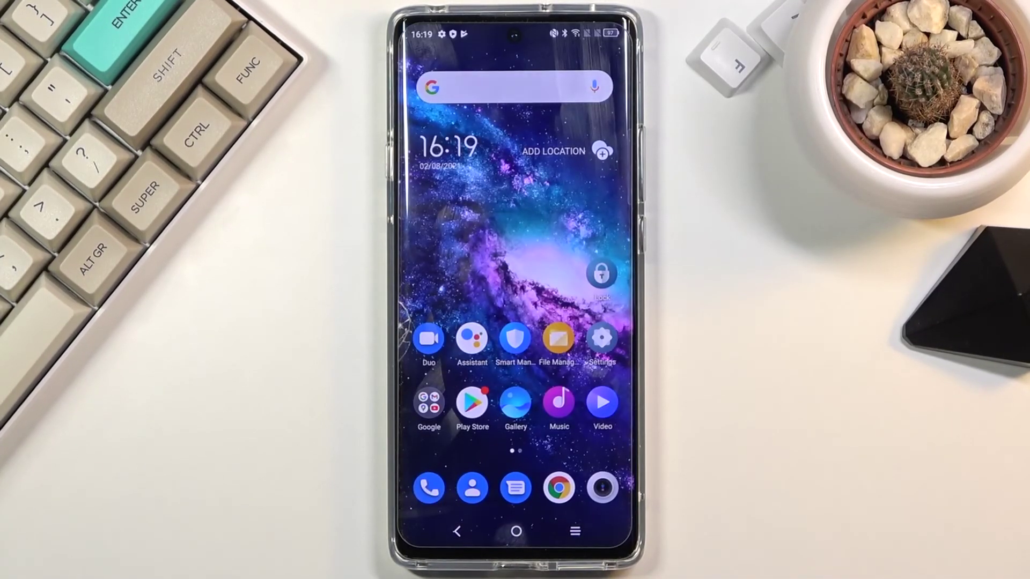